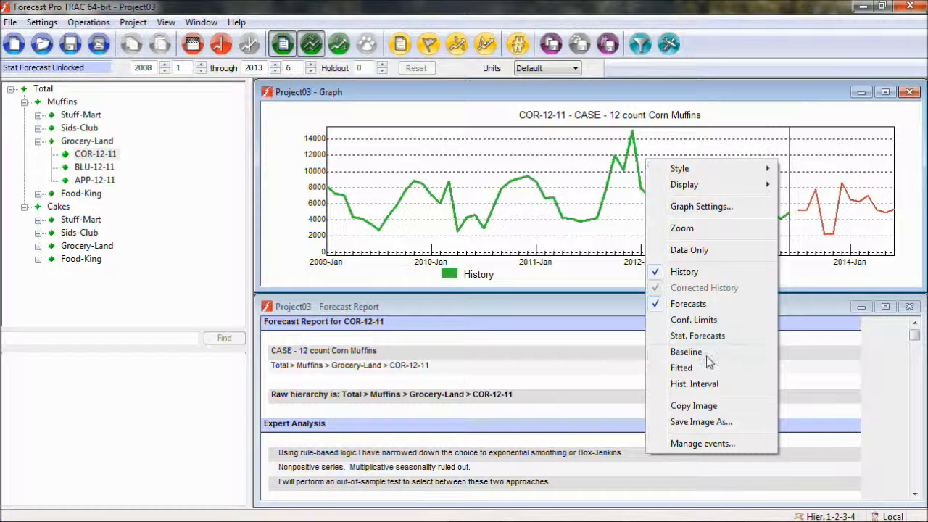
- Open event management for the COR-12-11 graph and add event code 1 with the description Stockout
click(717, 445)
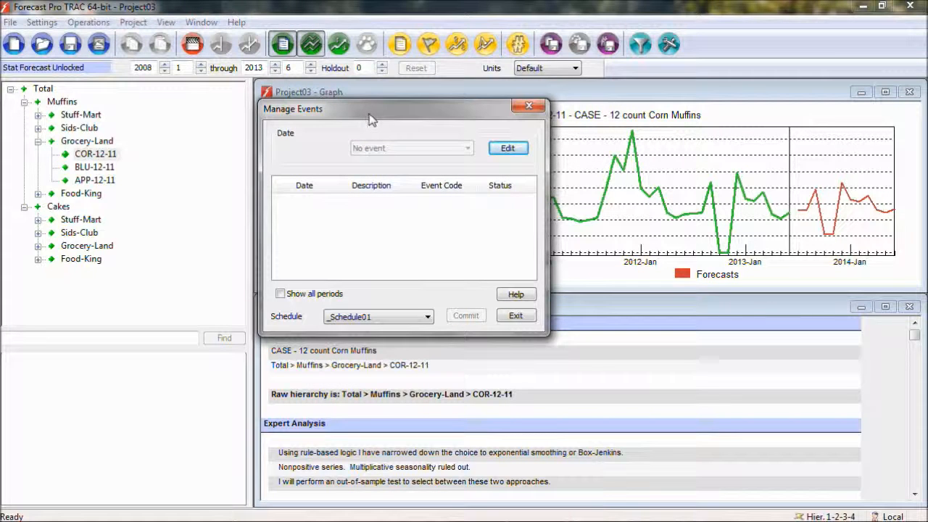
drag(369, 111, 191, 264)
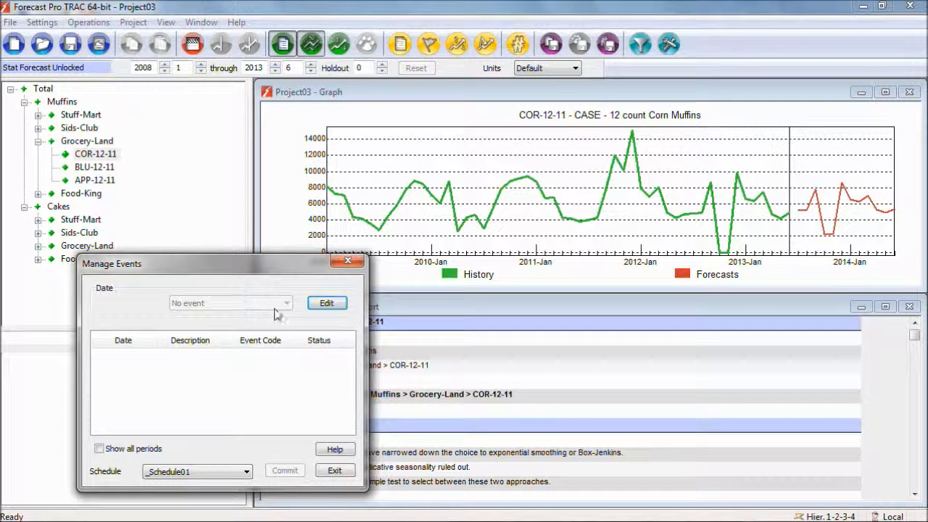
click(326, 304)
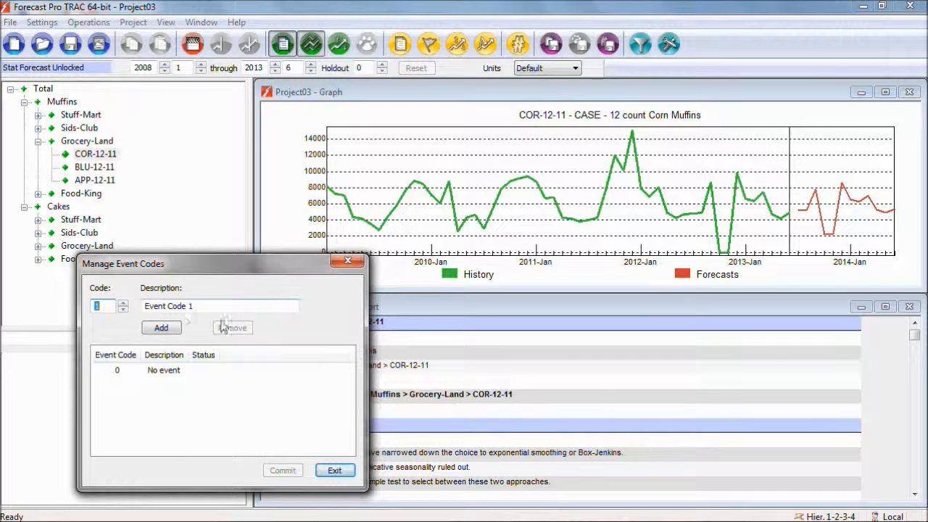
drag(207, 308, 143, 309)
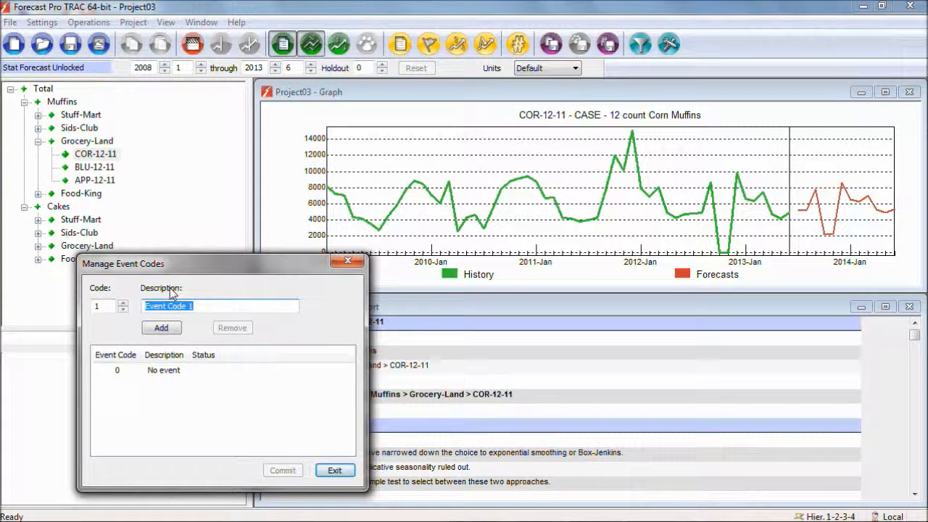
text(Stoc)
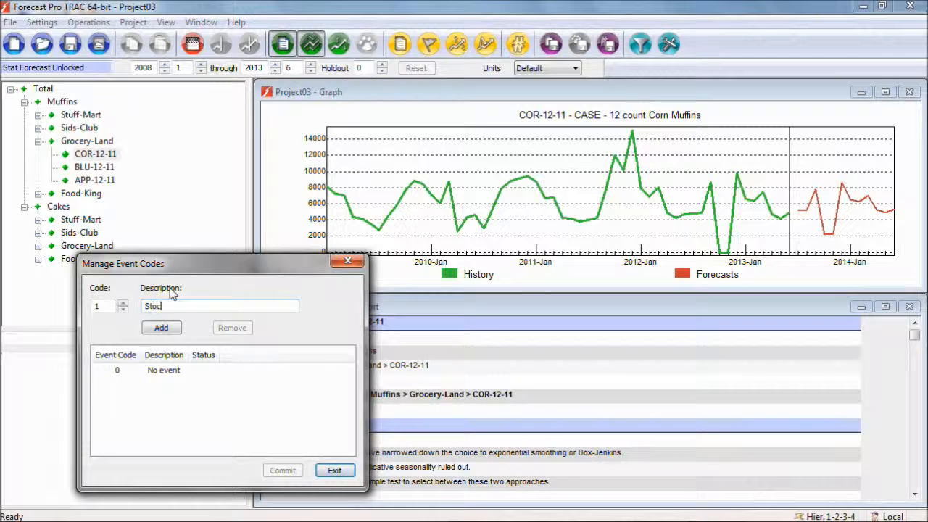
text(kout)
key(Return)
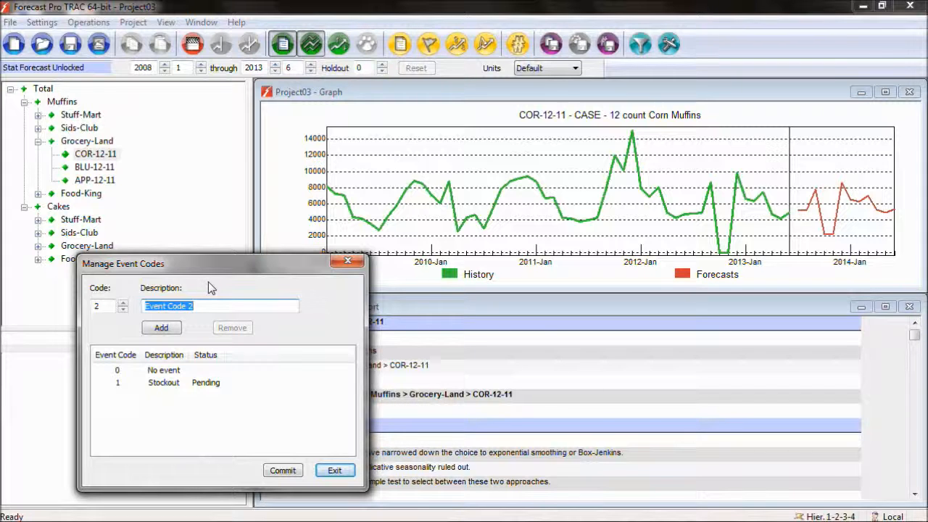
- Add event code 2 with the description Price Promotion and commit the event codes
text(Price)
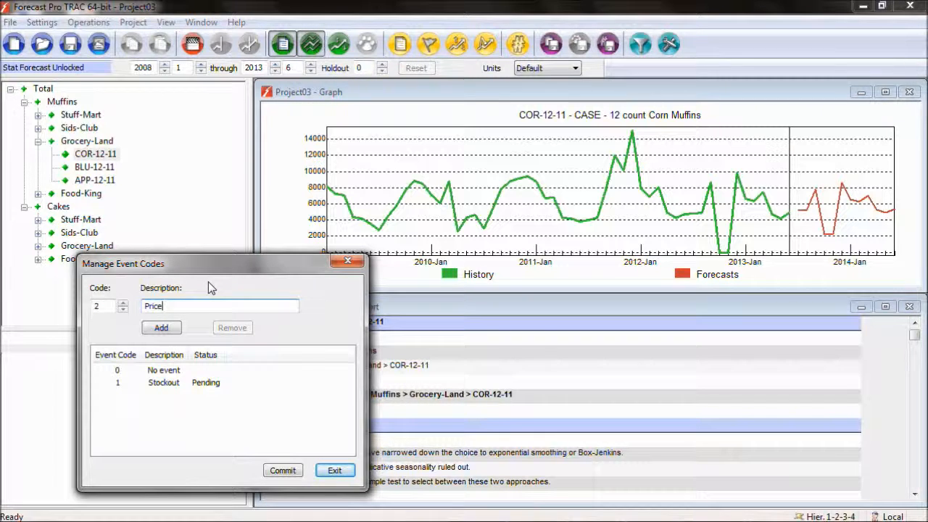
text( Promotion)
key(Return)
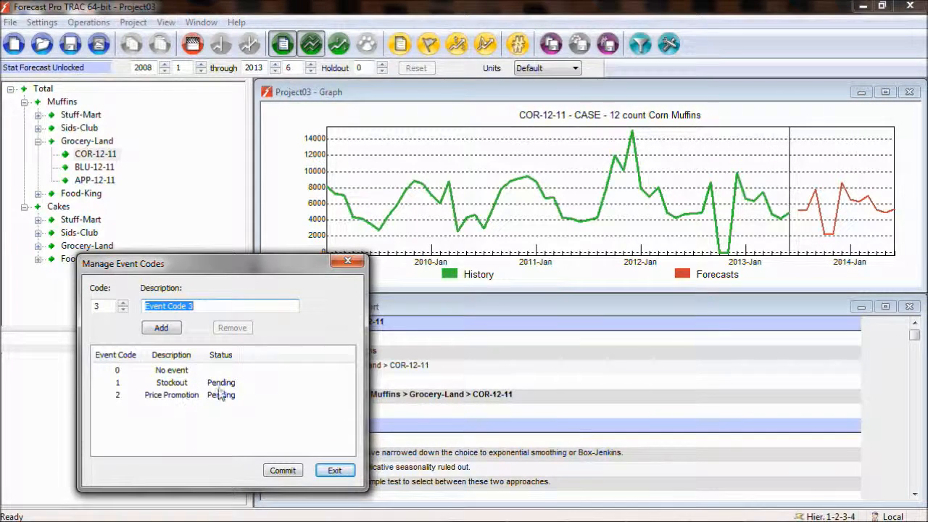
click(284, 472)
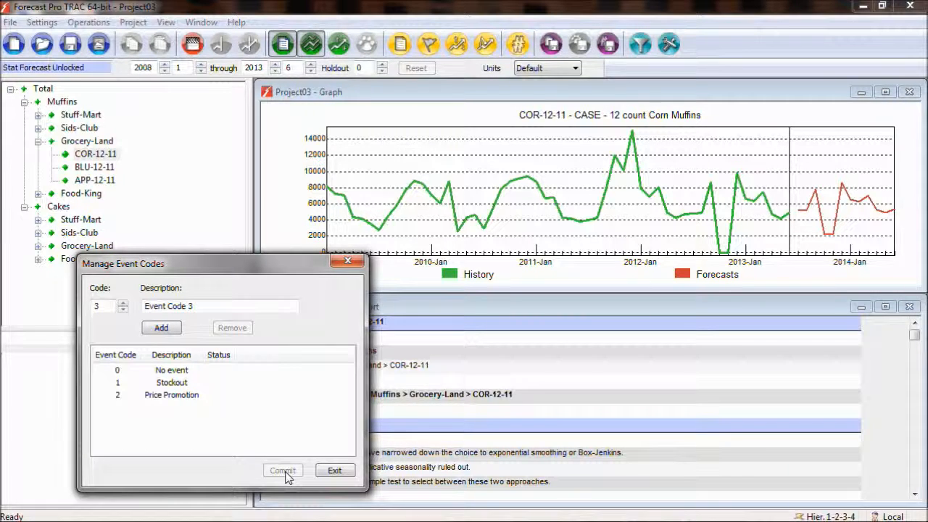
click(333, 472)
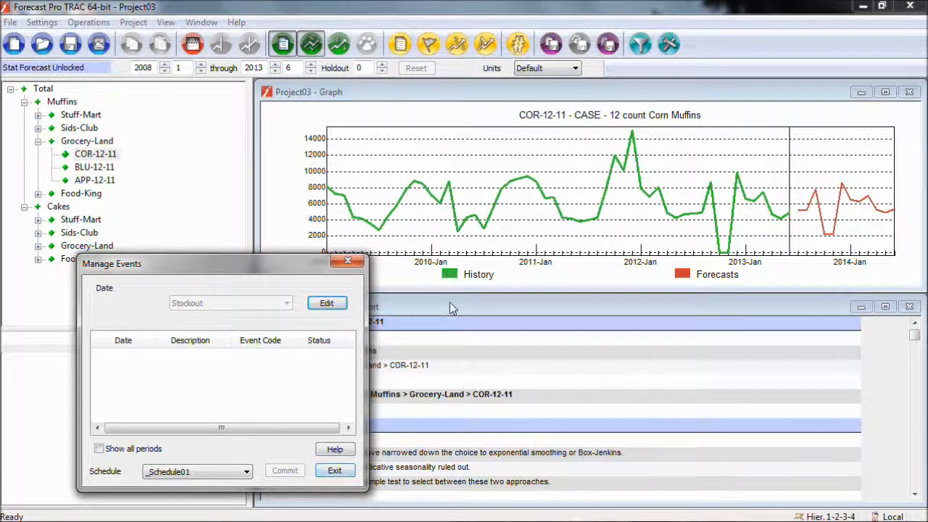
- Assign the Price Promotion event to the 2011-Dec peak in the COR-12-11 history
click(632, 135)
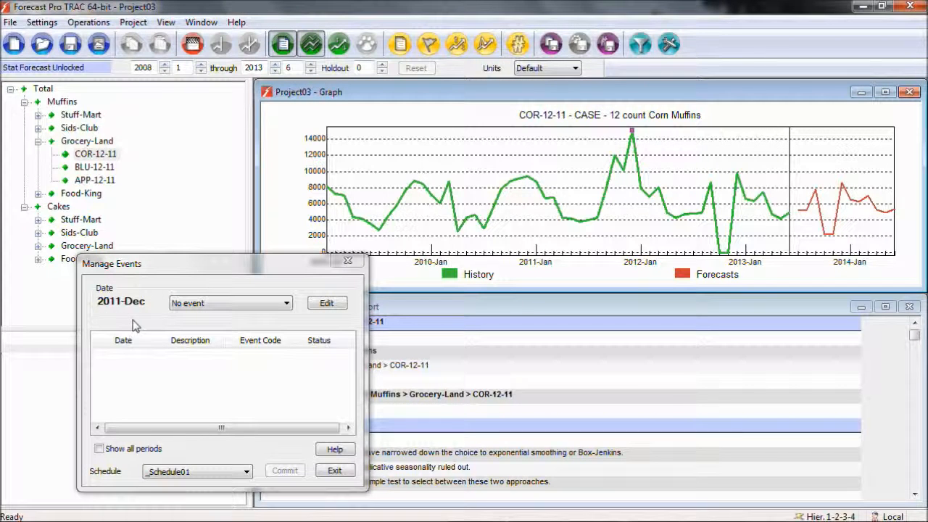
click(287, 304)
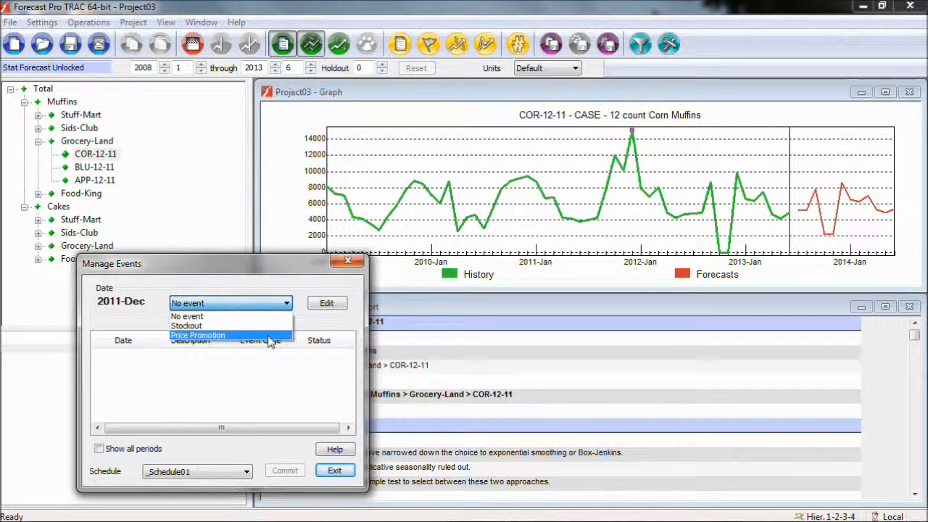
click(270, 335)
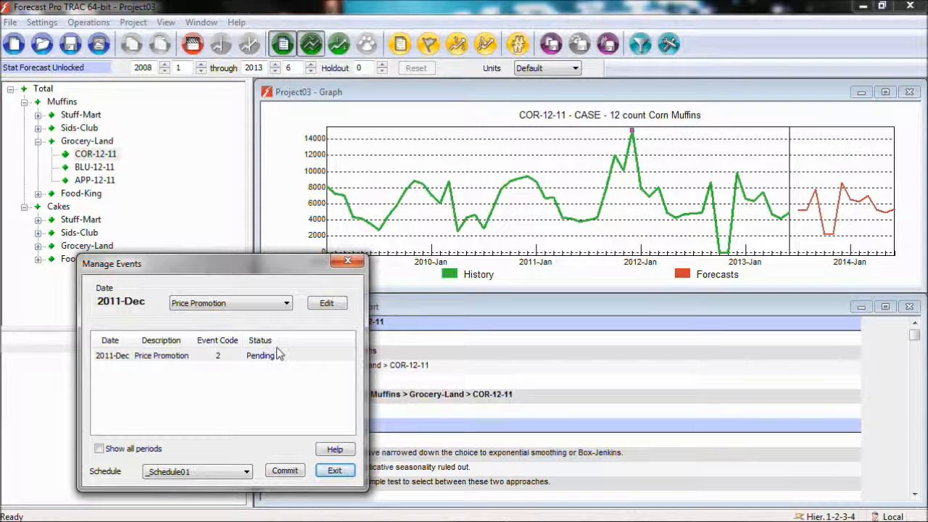
- Assign the Stockout event to 2012-Oct and 2012-Nov, commit the schedule, and check the event indexes in the forecast report
click(722, 254)
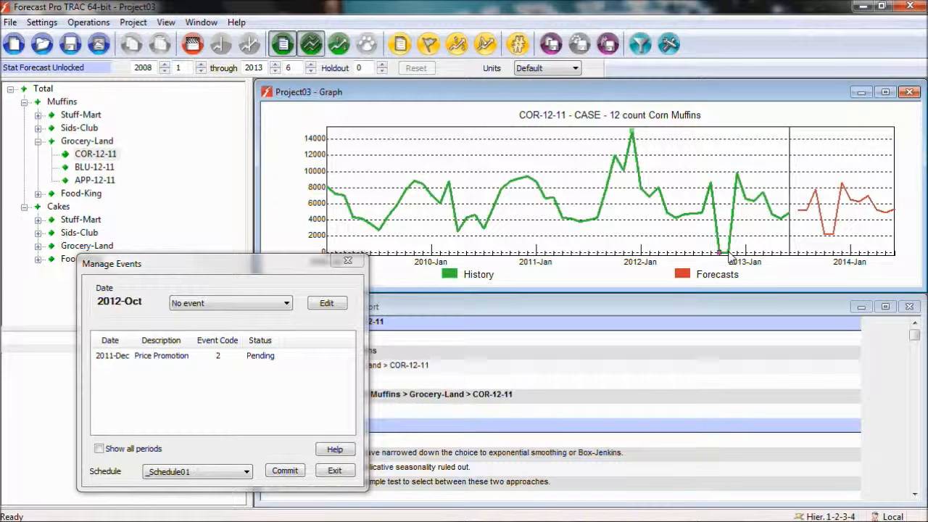
ctrl+click(727, 254)
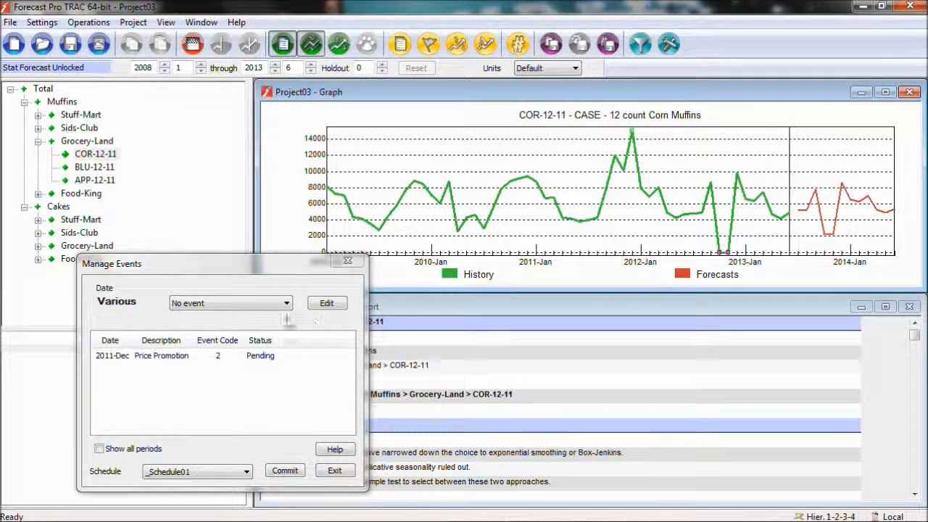
click(250, 303)
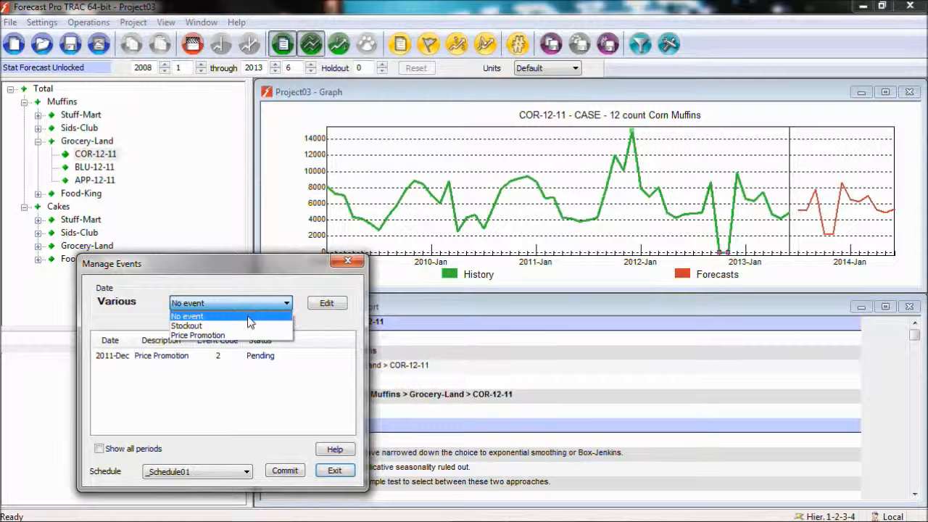
click(247, 326)
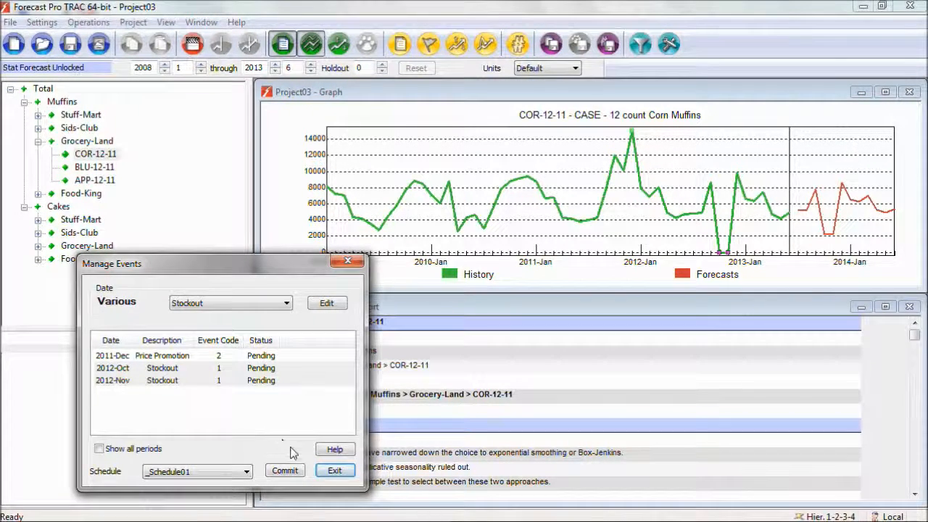
click(293, 473)
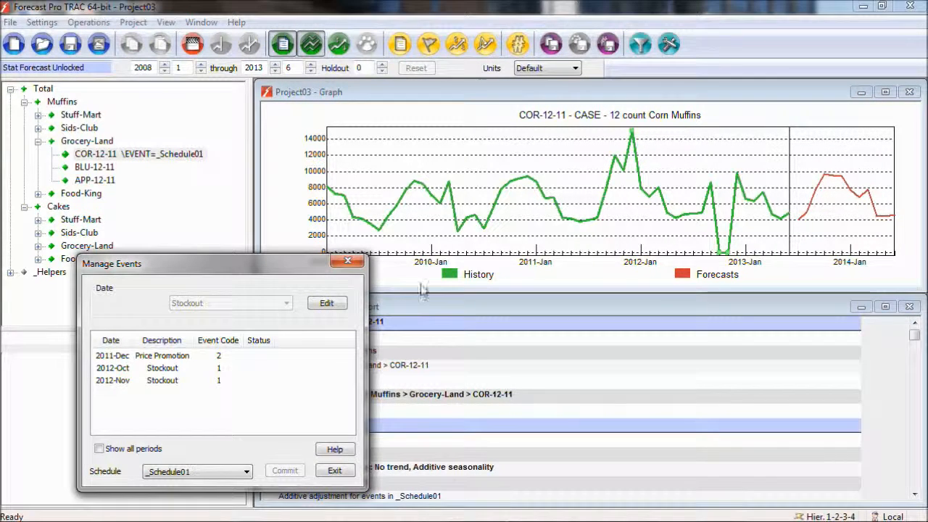
click(348, 261)
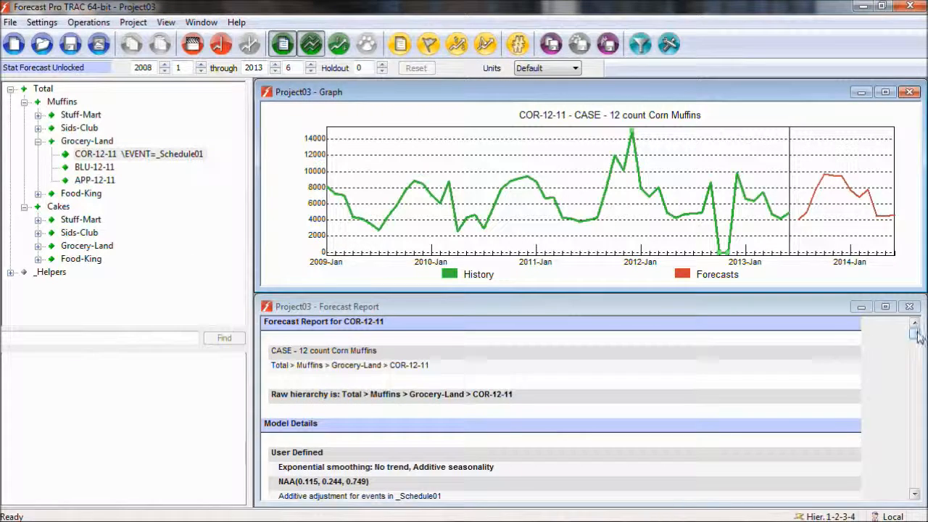
drag(913, 334, 919, 360)
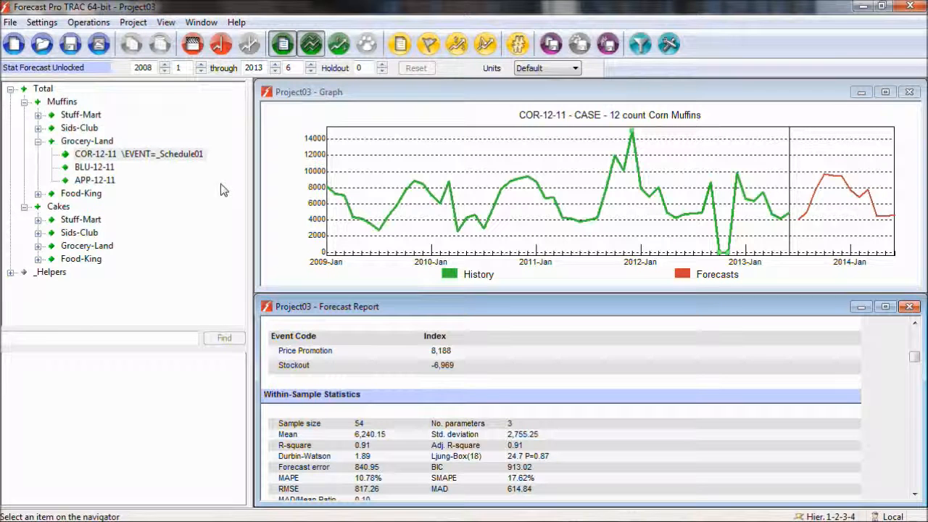
- Reopen event management for COR-12-11, rename the event schedule to _Muffins, and commit the change
right_click(276, 248)
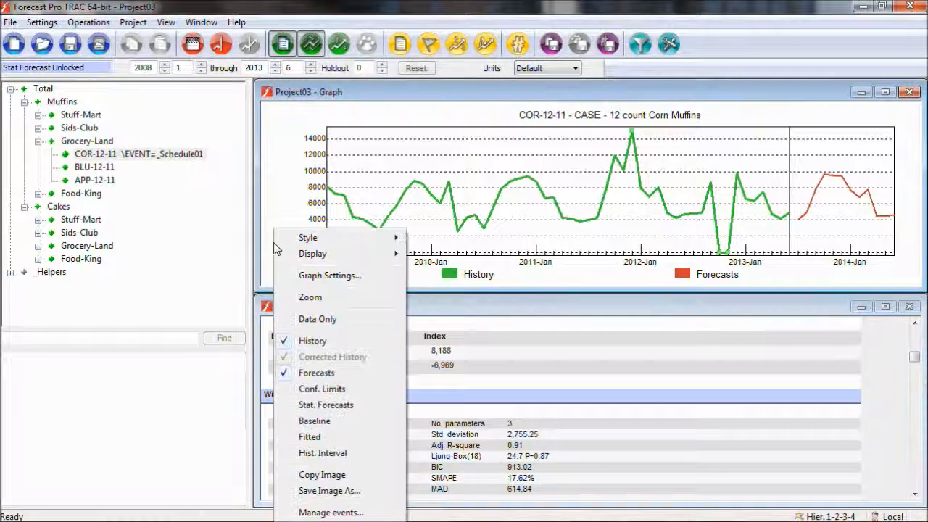
click(337, 512)
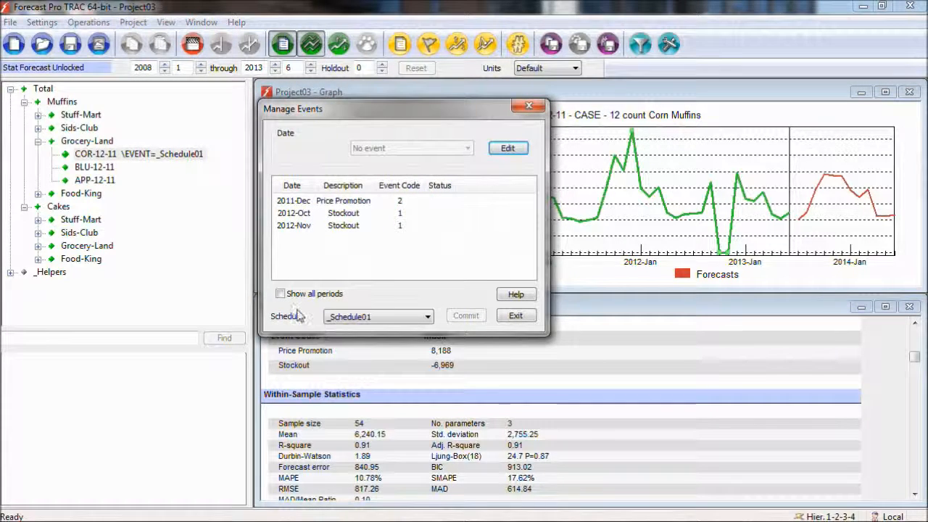
click(424, 319)
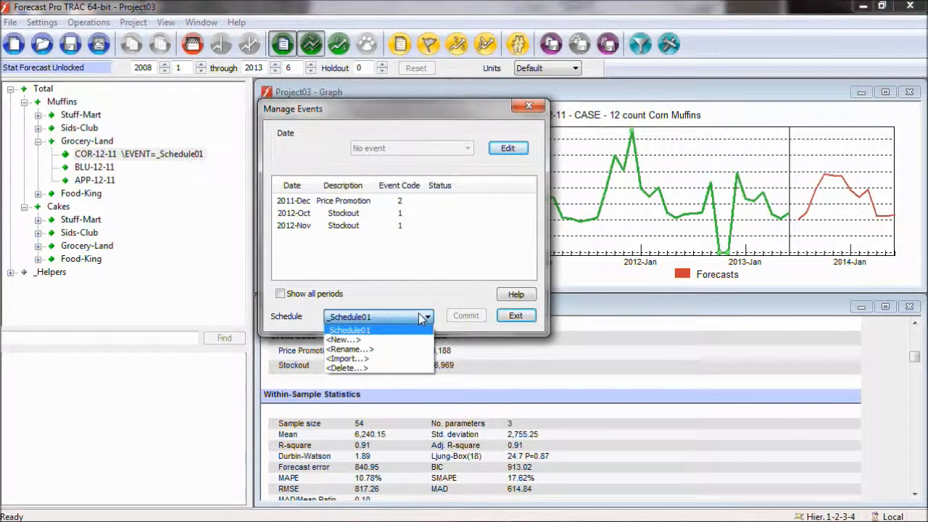
click(406, 350)
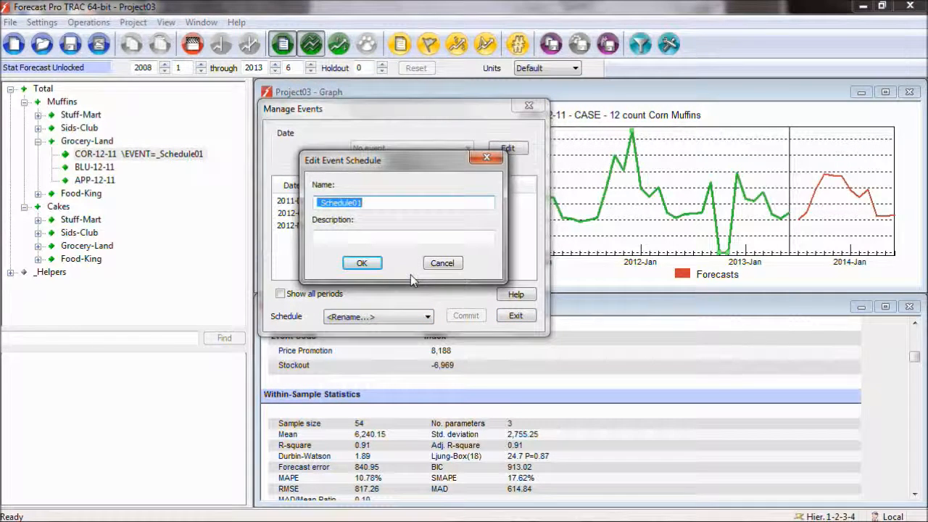
text(_)
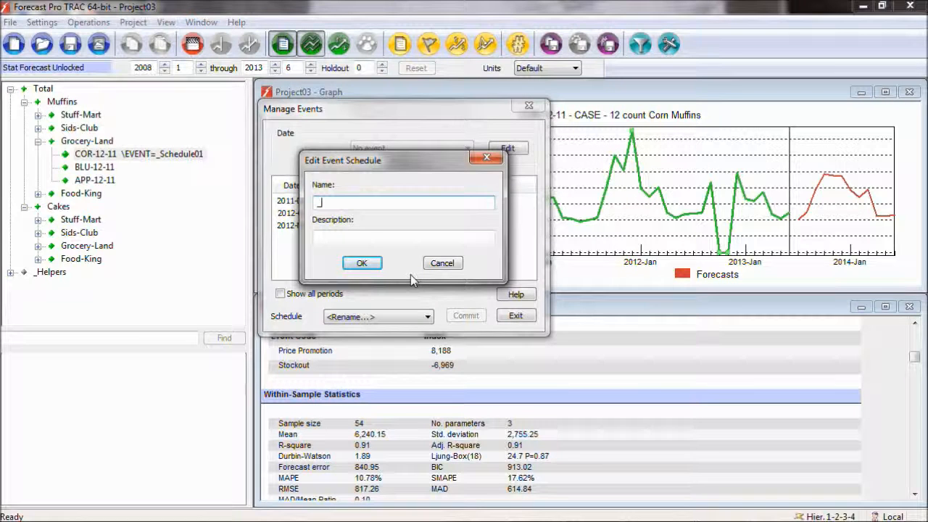
text(Muffins)
click(362, 263)
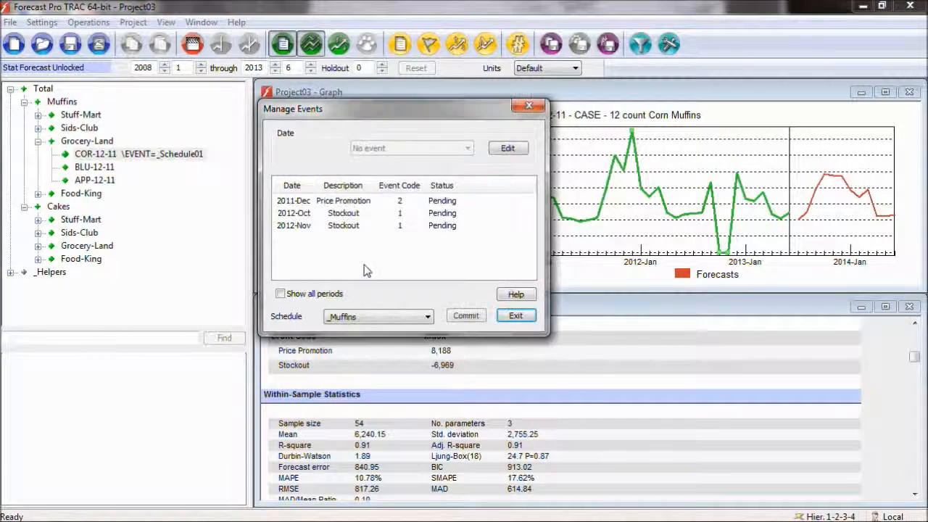
click(461, 316)
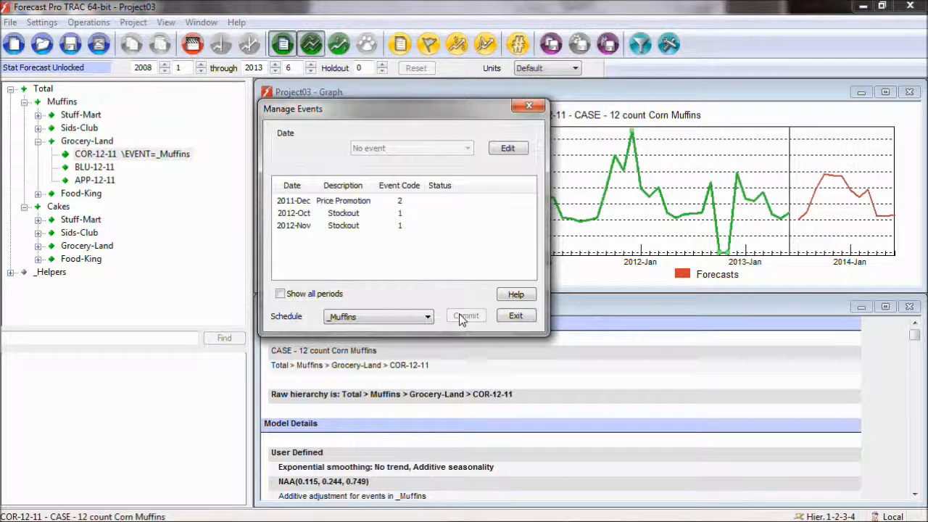